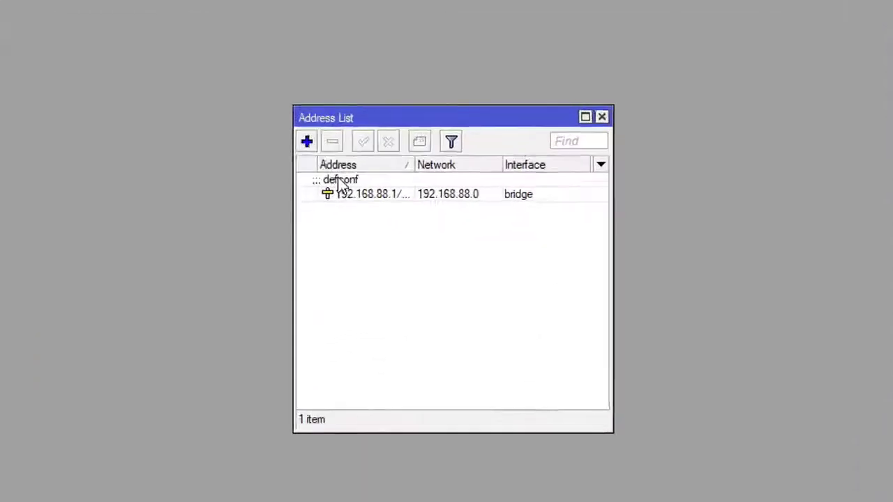
Add the IP address 192.168.21.39/24 on interface ether1 and close the address list.
left_click(212, 70)
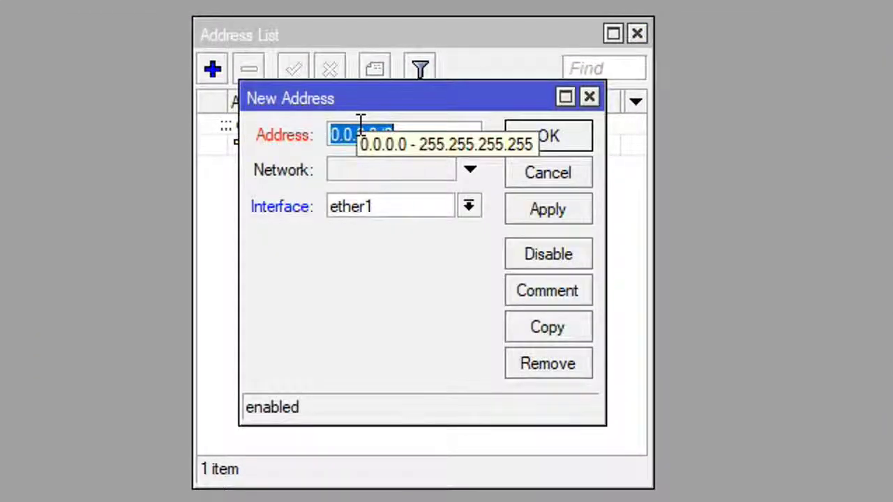
type("192.168")
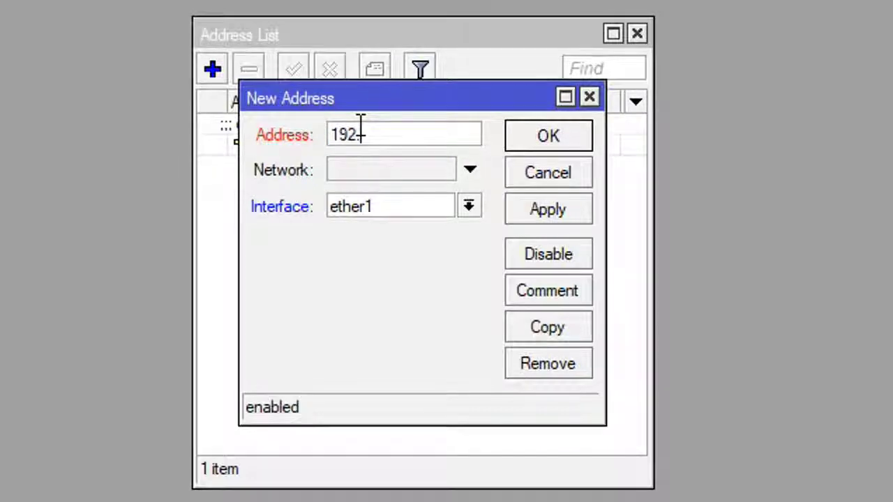
type(".")
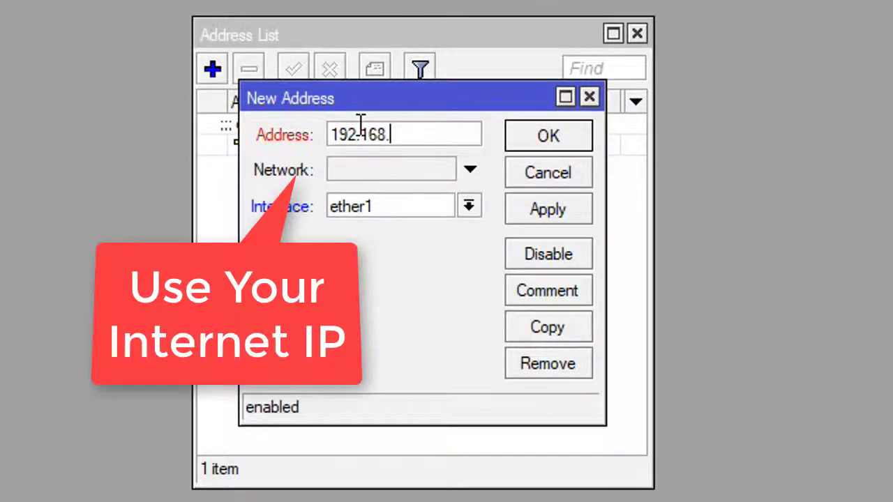
type("21.39")
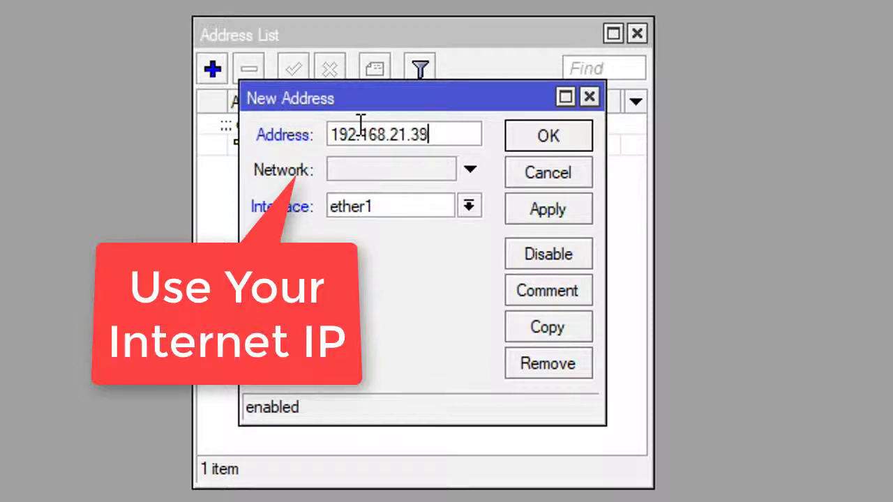
type("/24")
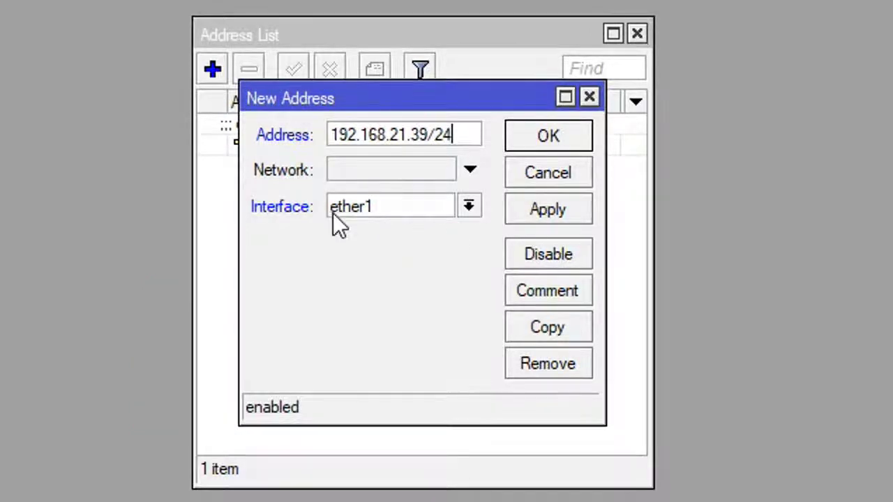
left_click(542, 140)
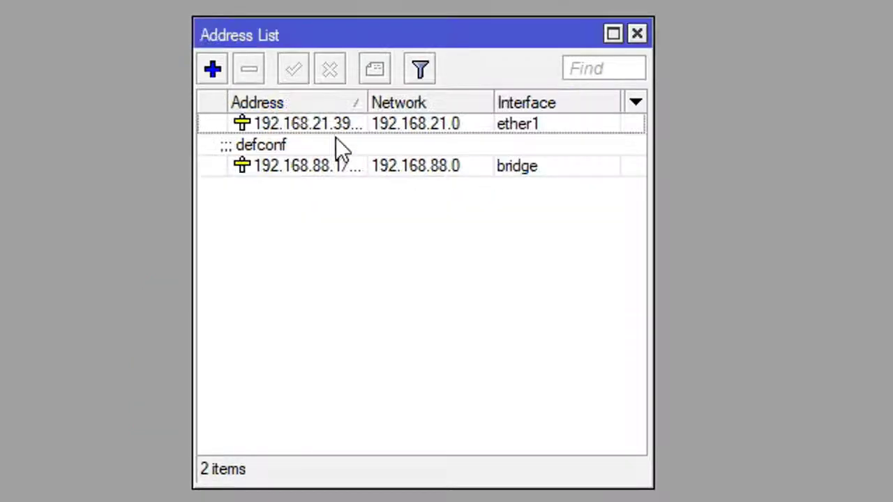
left_click(637, 34)
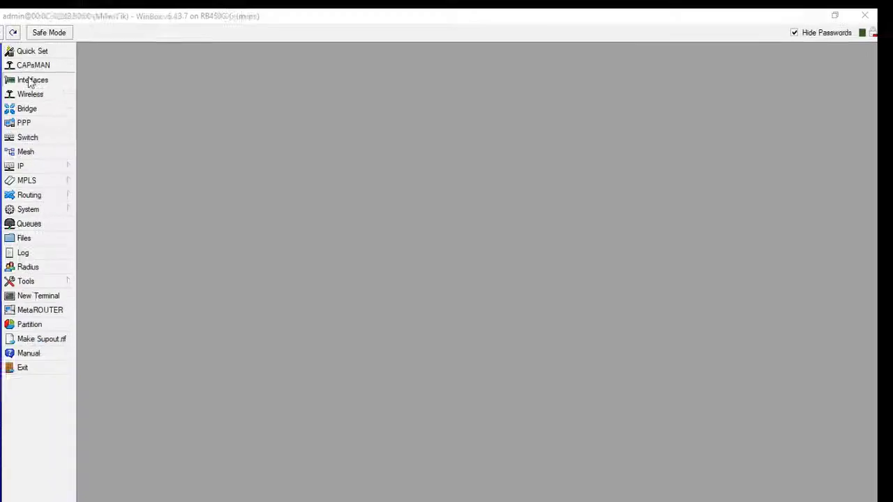
Open the interface list and rename the ether1 interface as "ether1 Wan".
left_click(42, 84)
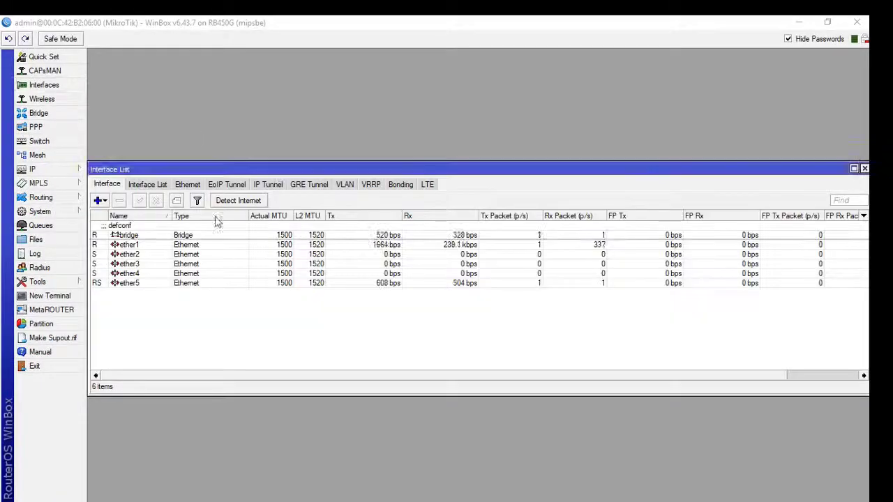
left_click(127, 246)
double_click(127, 247)
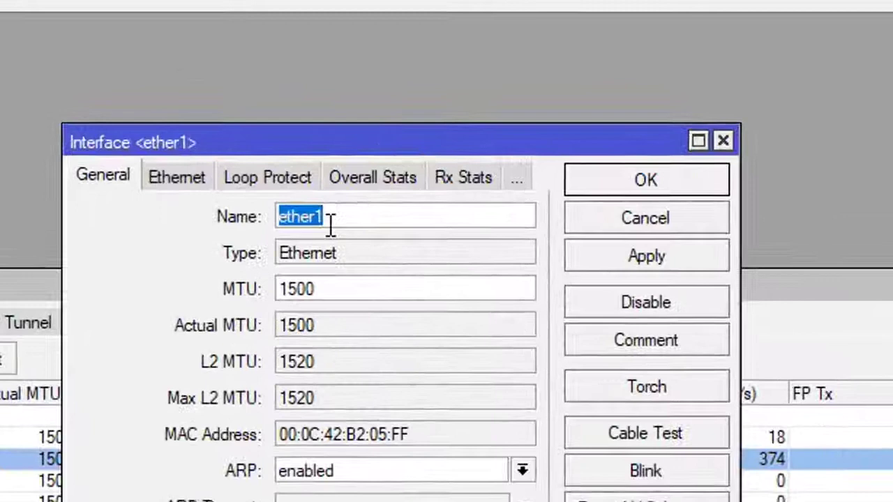
left_click(332, 222)
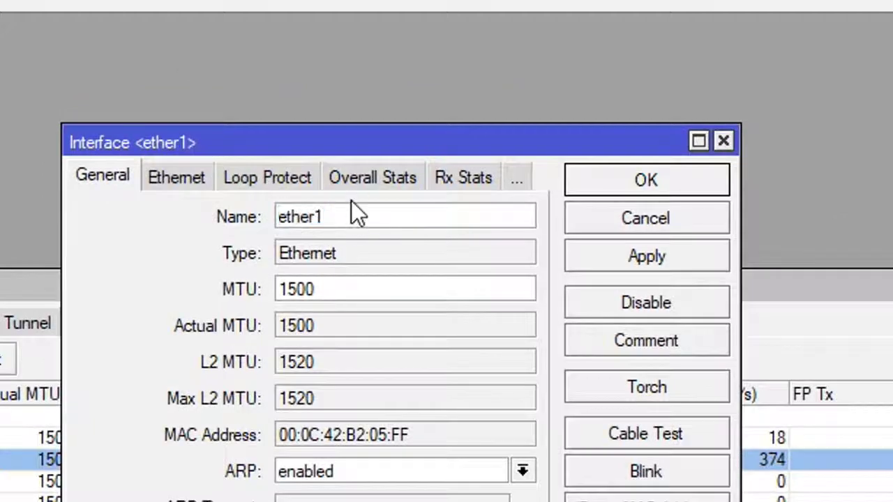
type("W")
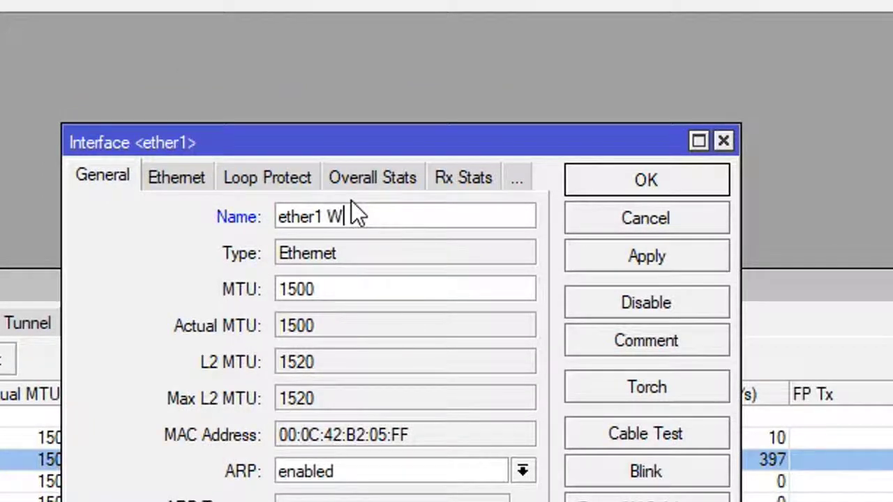
type("an")
left_click(635, 187)
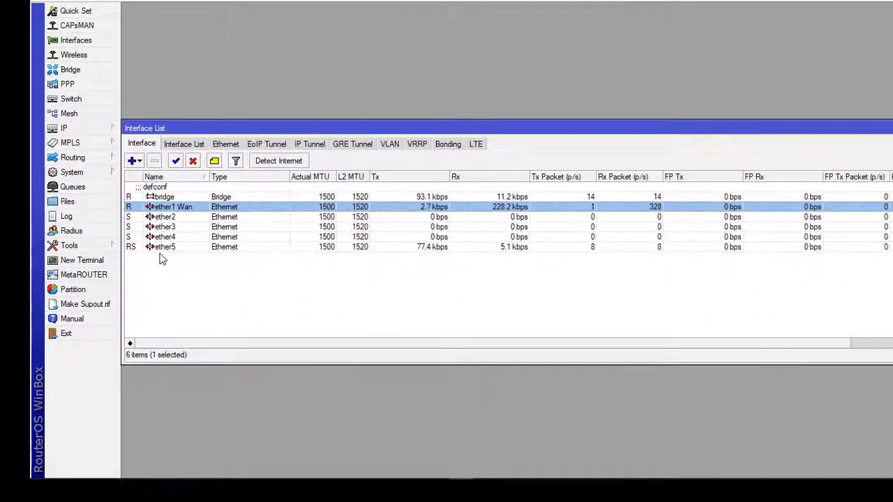
Rename the ether5 interface as "ether5 lan".
left_click(161, 249)
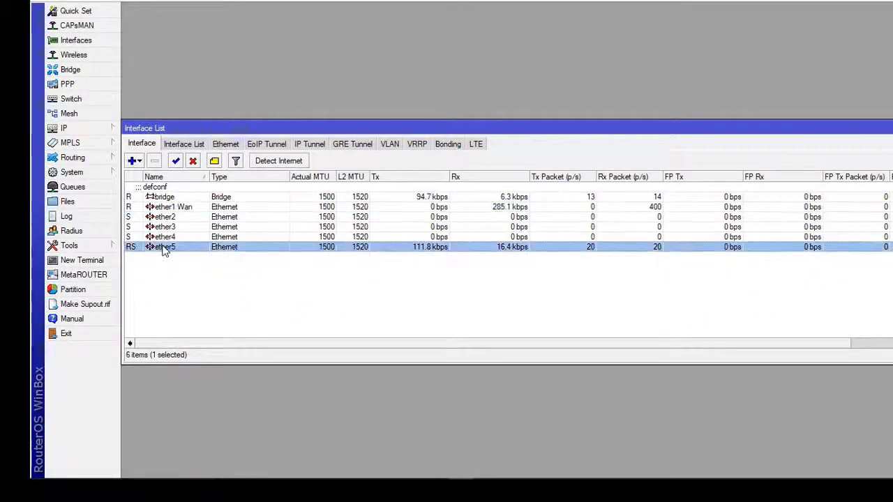
double_click(161, 249)
left_click(454, 97)
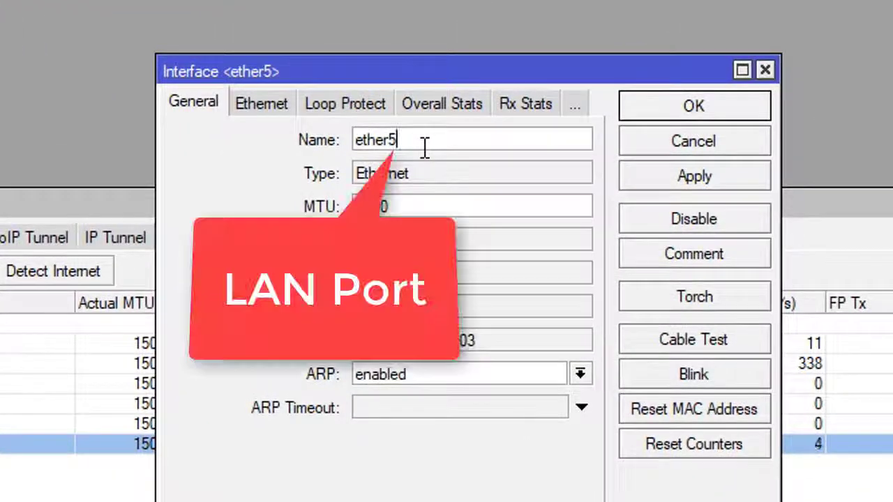
type("lan")
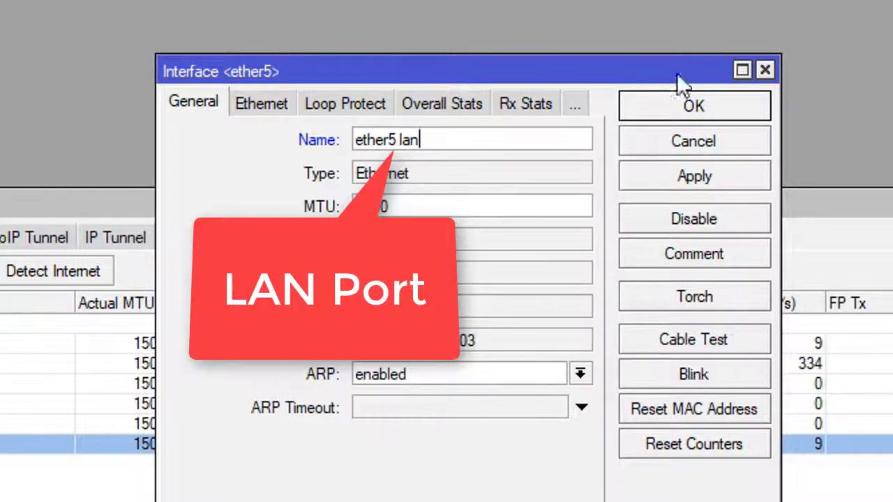
left_click(701, 105)
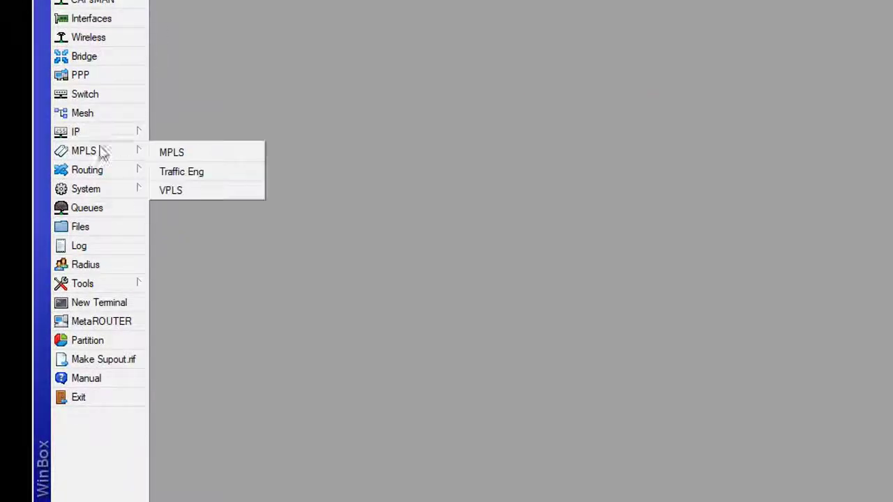
Add a default route for destination 0.0.0.0/0 with gateway 192.168.21.1 and close the route list.
mouse_move(108, 142)
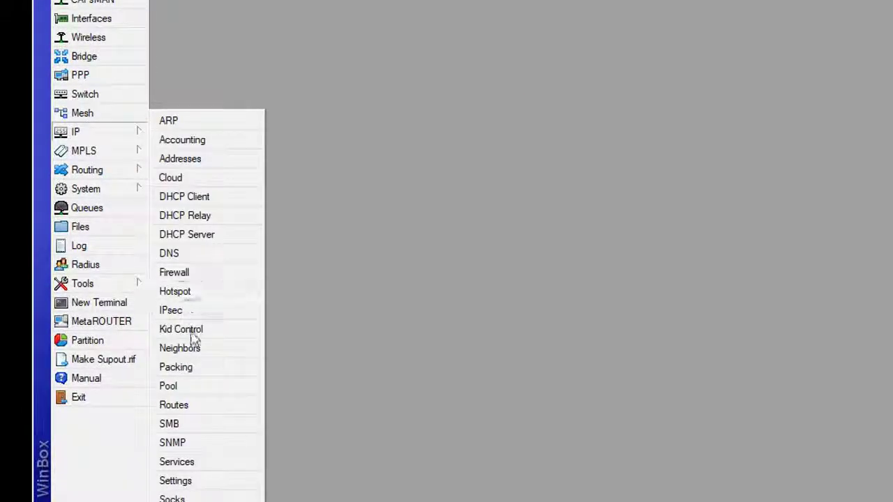
left_click(185, 408)
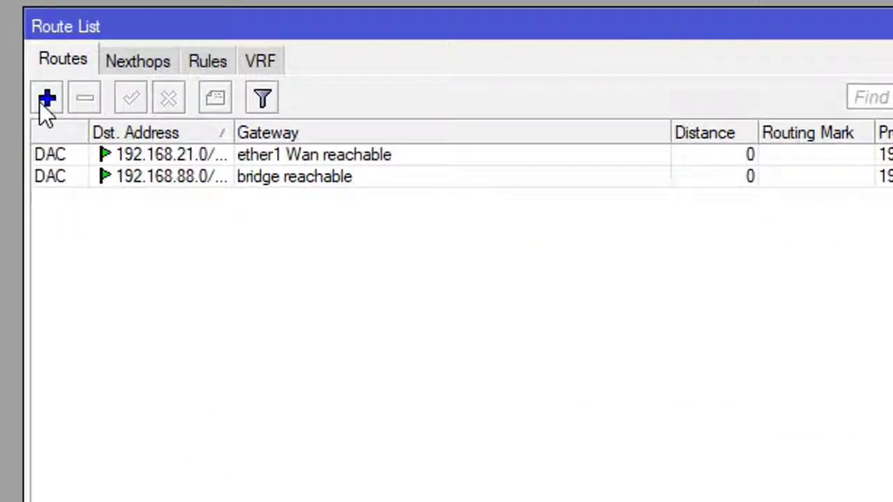
left_click(46, 99)
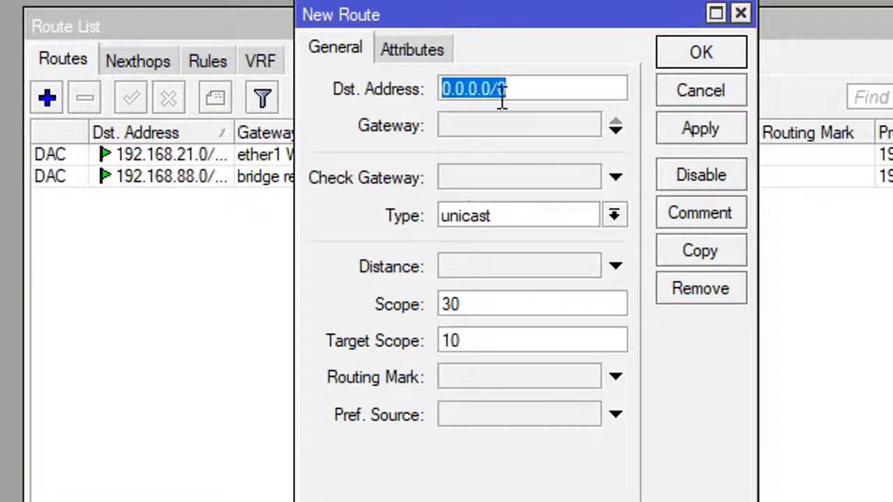
left_click_drag(484, 9, 415, 60)
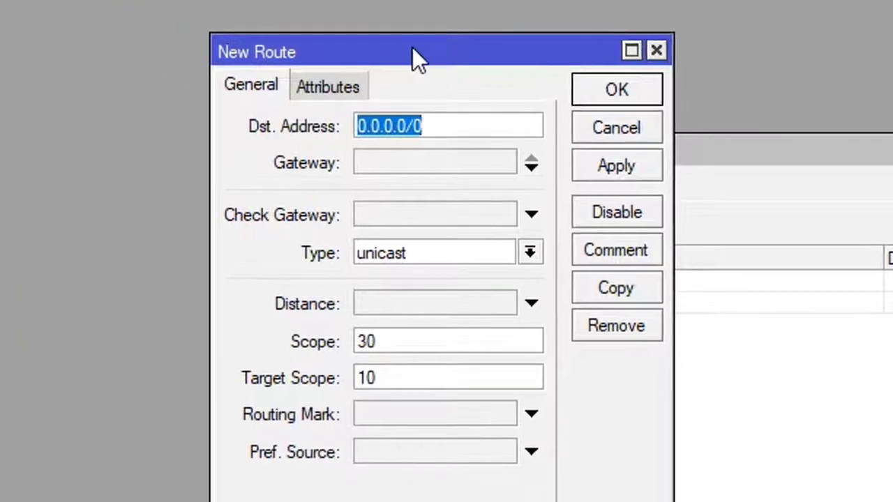
left_click(436, 159)
type("0.0.0.0")
left_click_drag(414, 161, 203, 135)
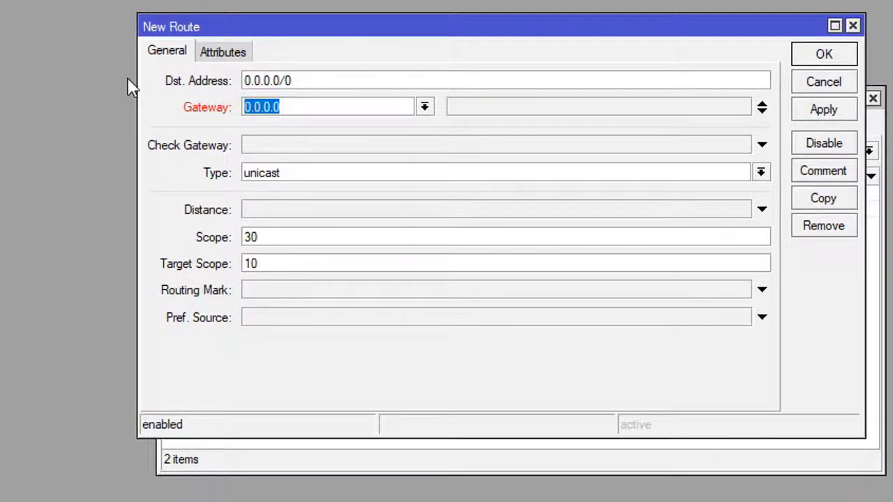
type("192")
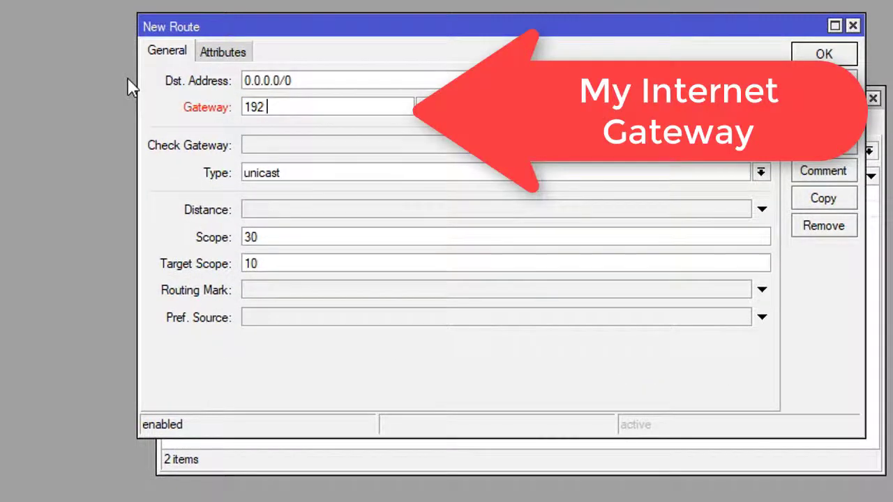
type(".168.21.1")
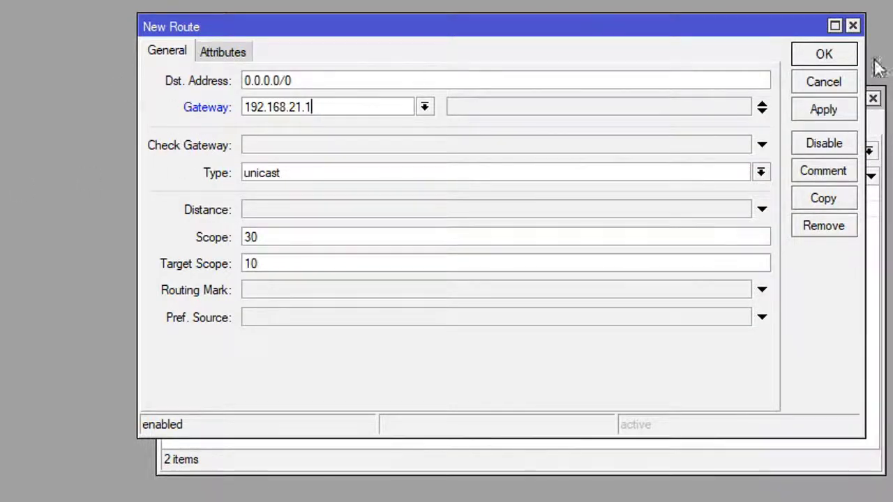
left_click(825, 56)
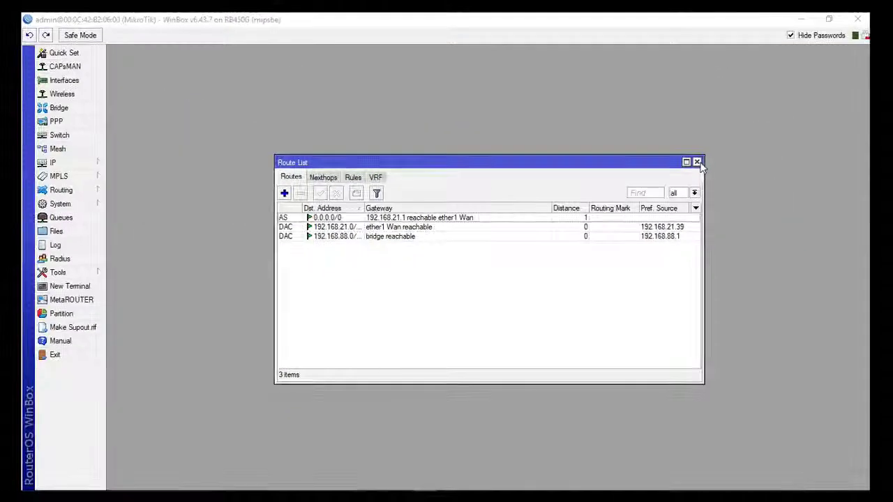
left_click(873, 98)
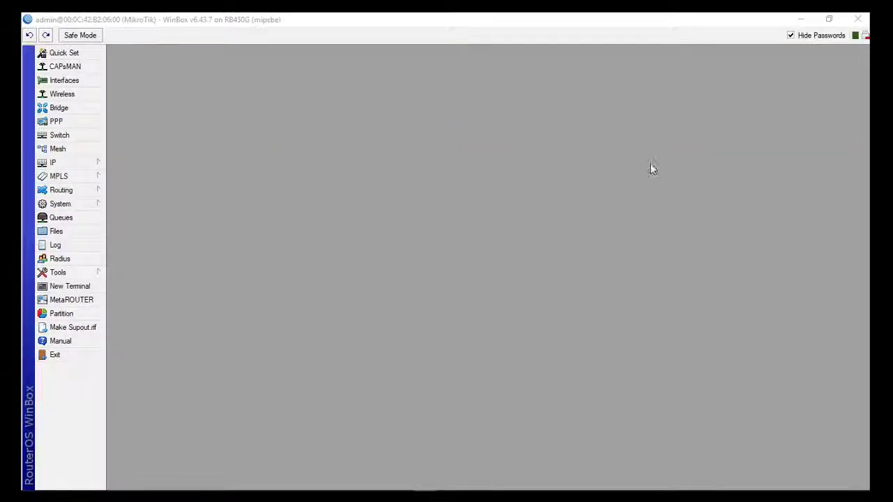
Set the router's DNS servers to 202.74.244.5 and 8.8.8.8 in the DNS settings.
left_click(52, 162)
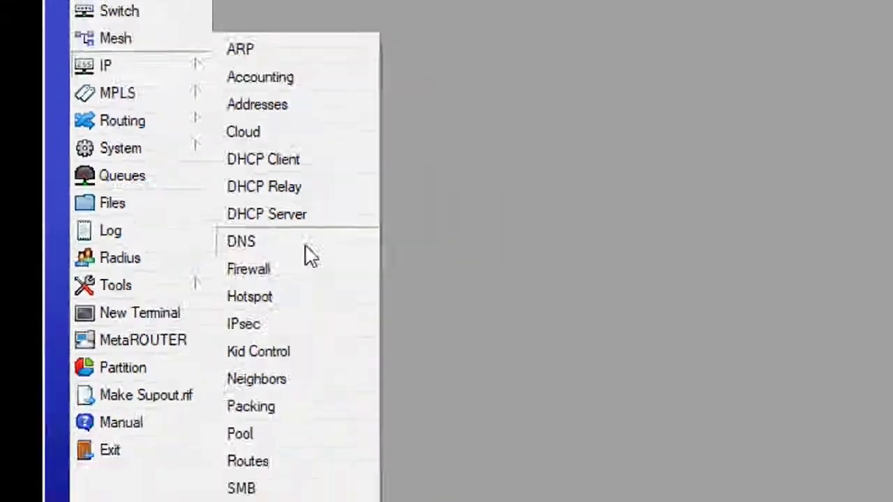
left_click(396, 265)
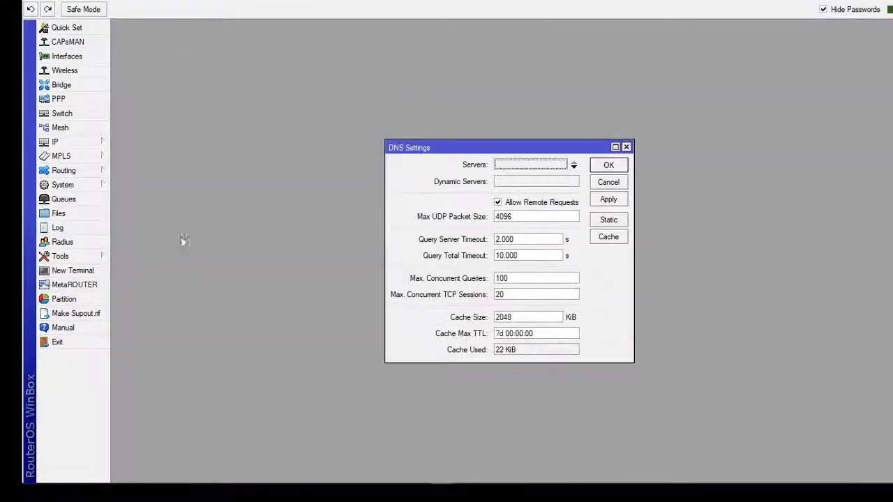
left_click(538, 165)
type("202")
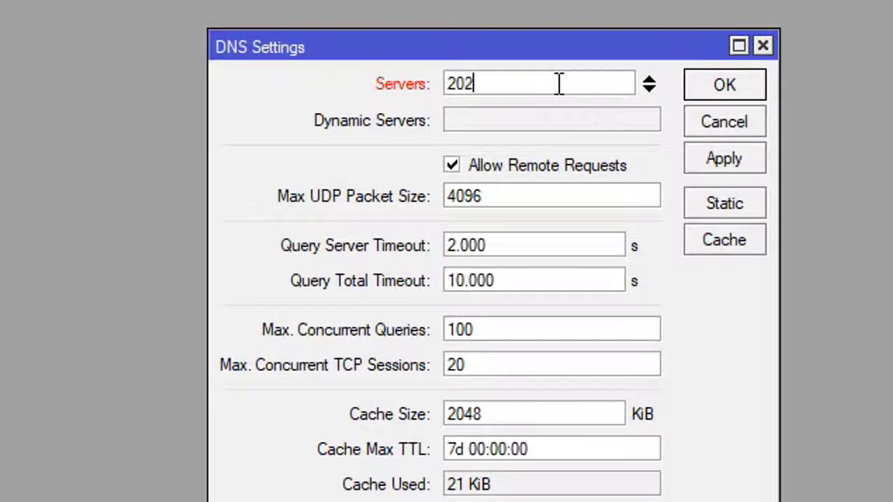
type(".7")
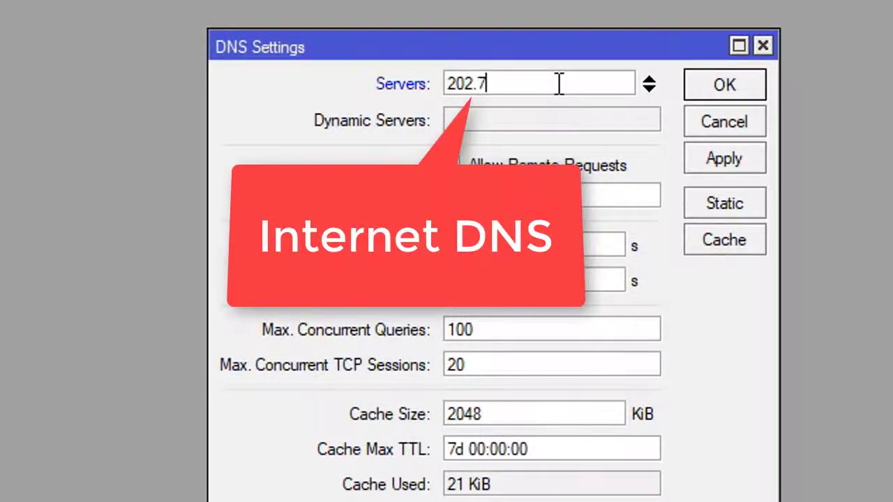
type("4.24")
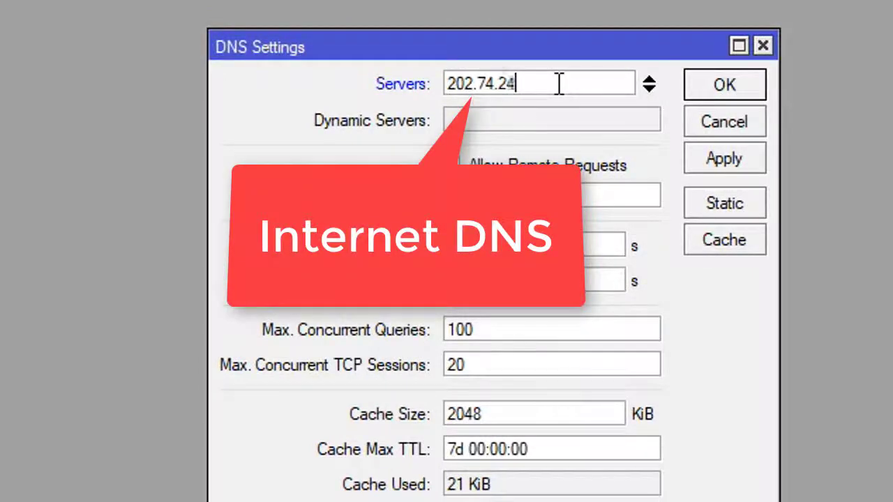
type("4.")
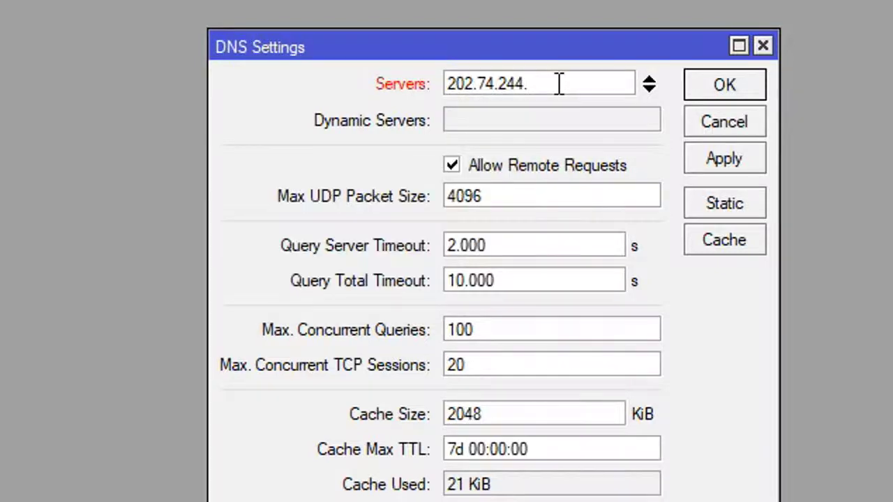
type("5")
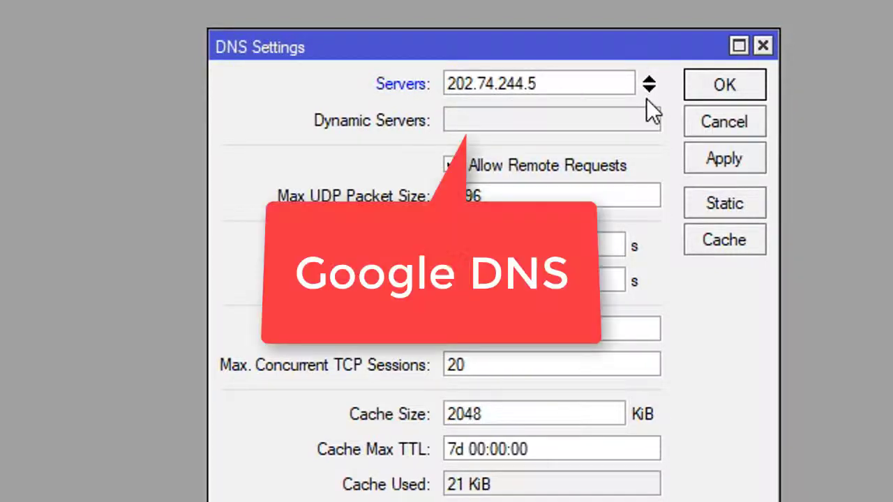
left_click(648, 90)
type("8.8.8")
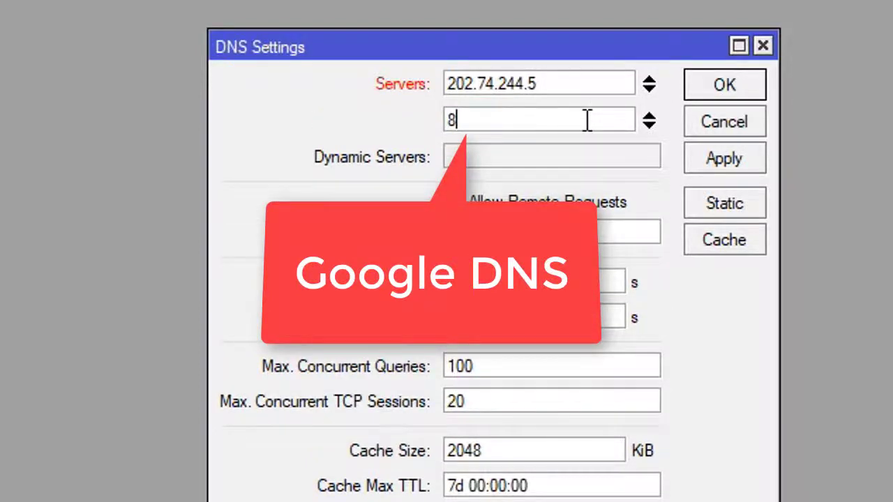
type(".8")
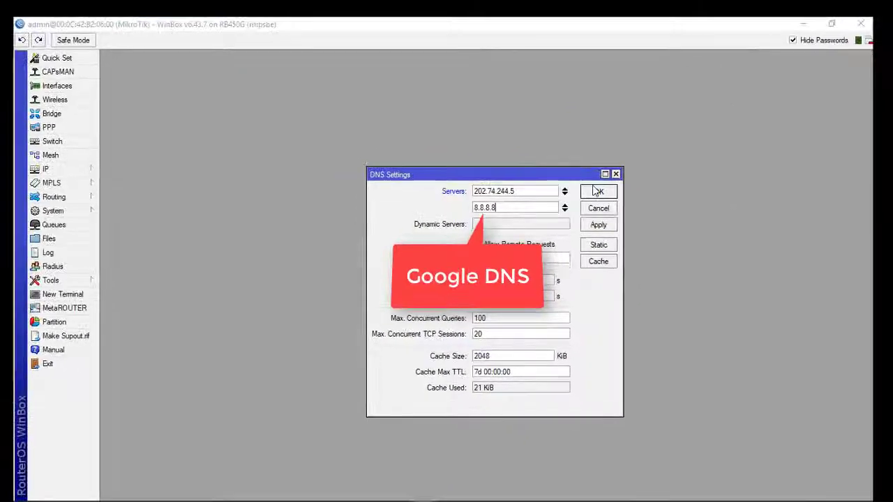
left_click(617, 177)
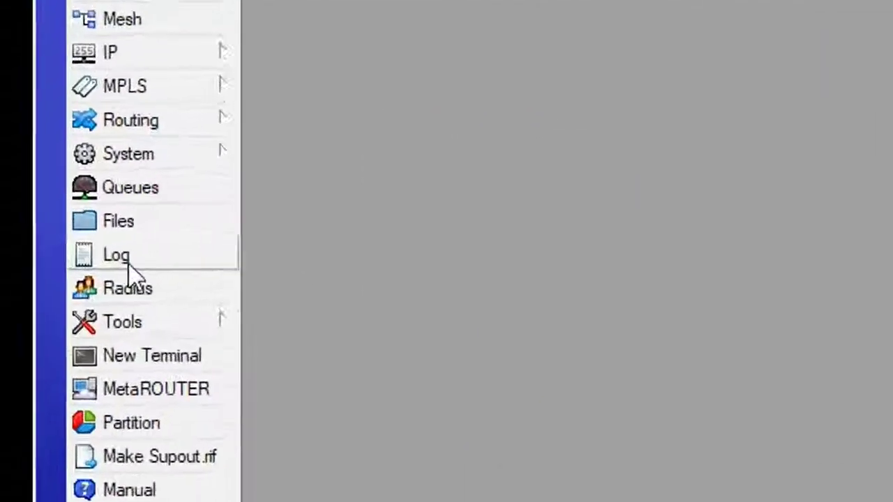
Ping 8.8.8.8 from the router with the Ping tool, stop the test and close it.
left_click(57, 284)
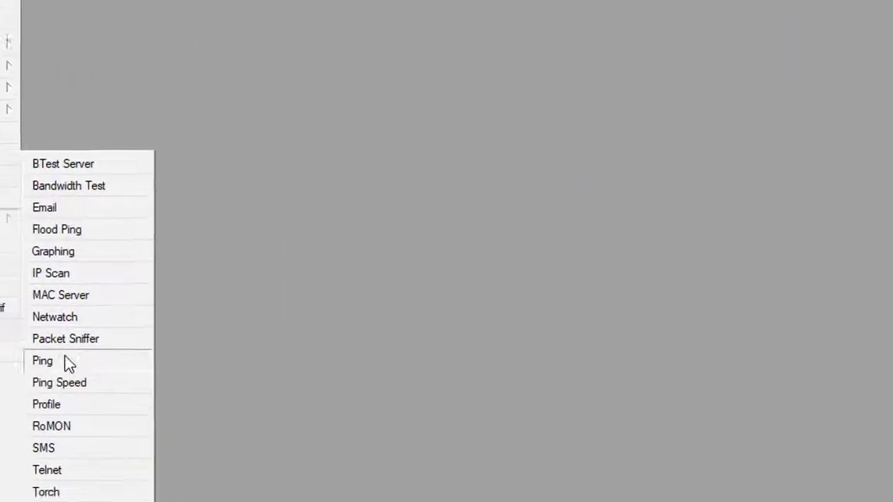
left_click(197, 322)
type("8.8.8.8")
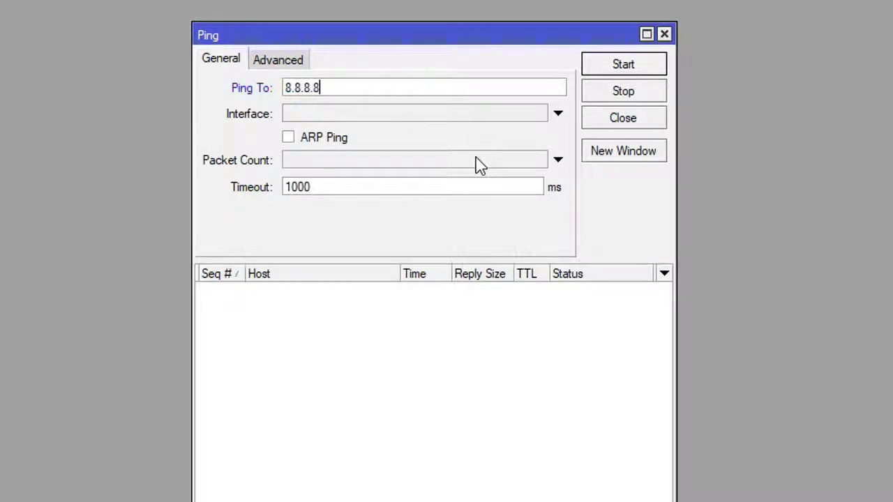
left_click(595, 68)
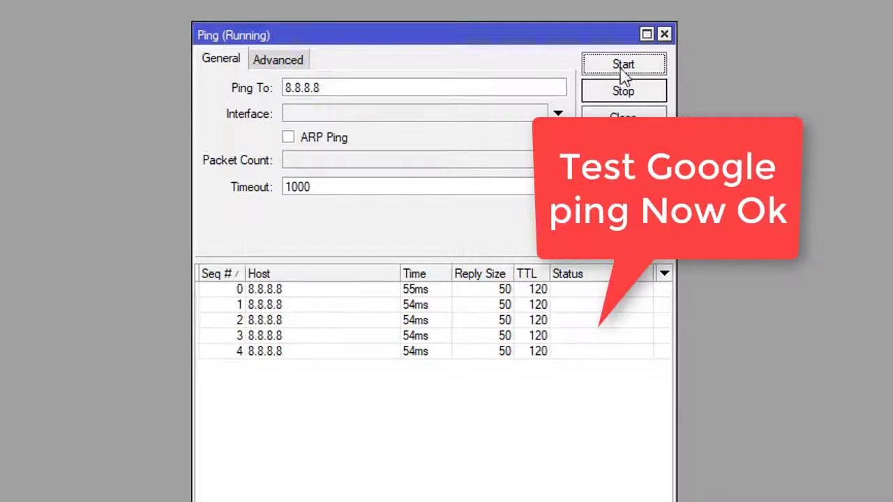
left_click(614, 95)
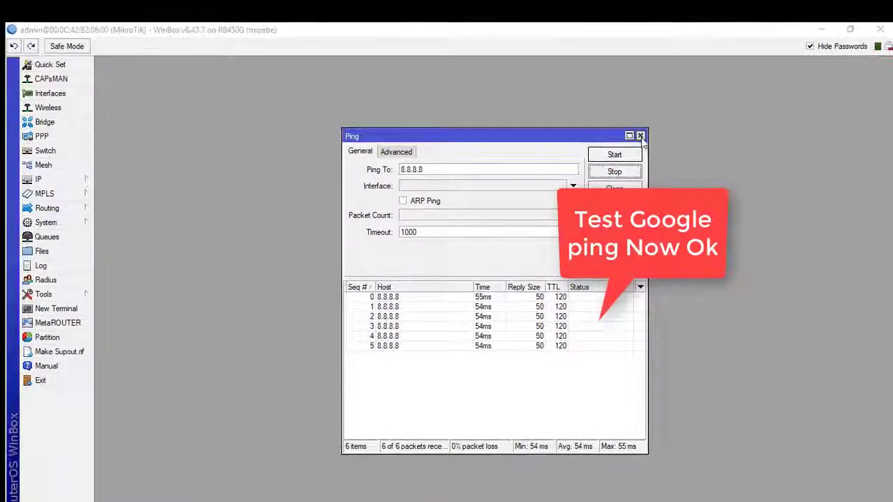
left_click(664, 34)
Change the bridge interface's IP address to 192.168.33.1/24 with network 192.168.33.0 and close the address list.
left_click(35, 179)
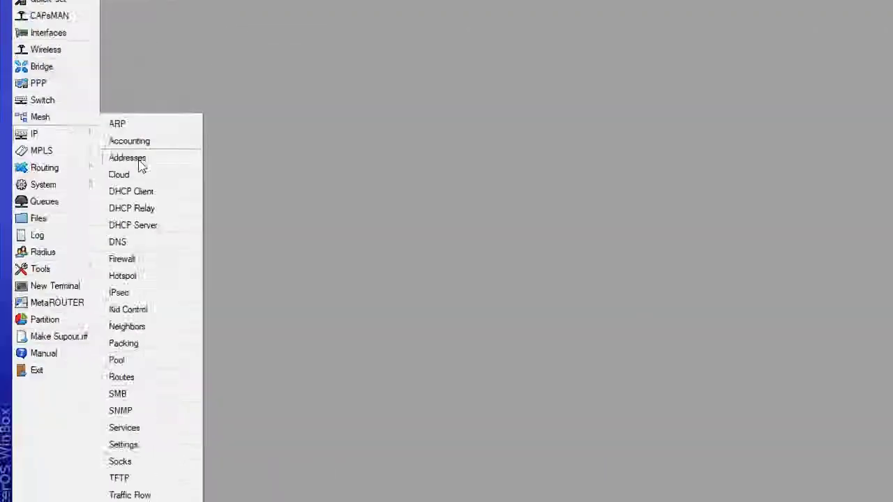
left_click(139, 163)
double_click(358, 177)
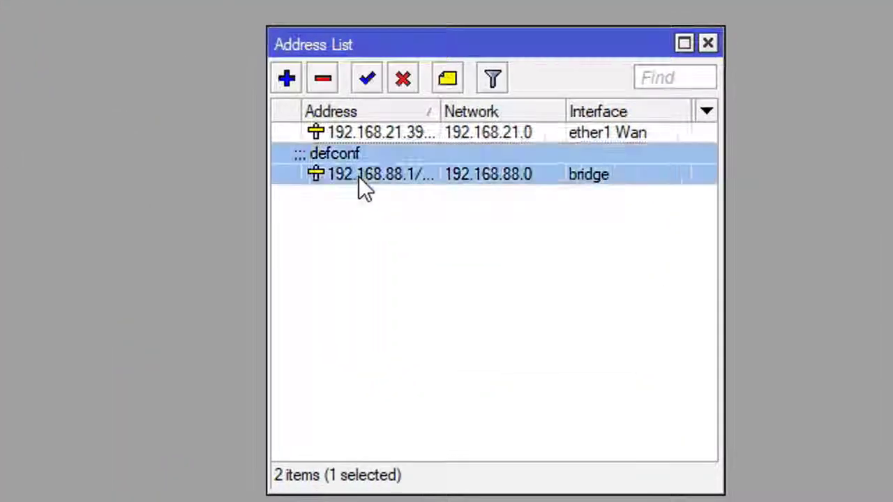
left_click_drag(480, 145, 467, 183)
type("33")
type("33")
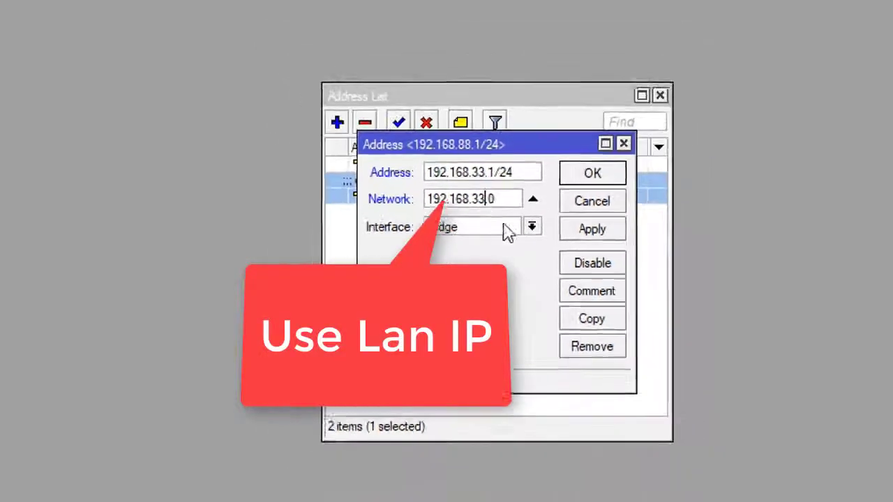
left_click(552, 213)
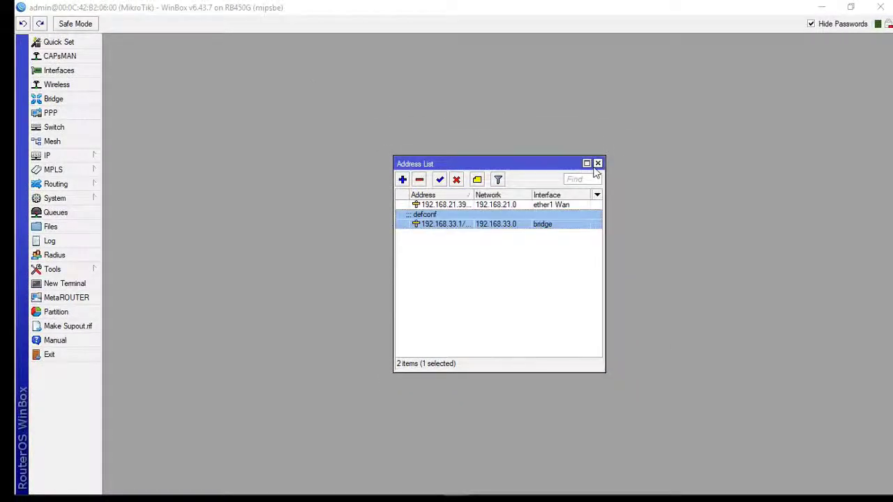
left_click(597, 164)
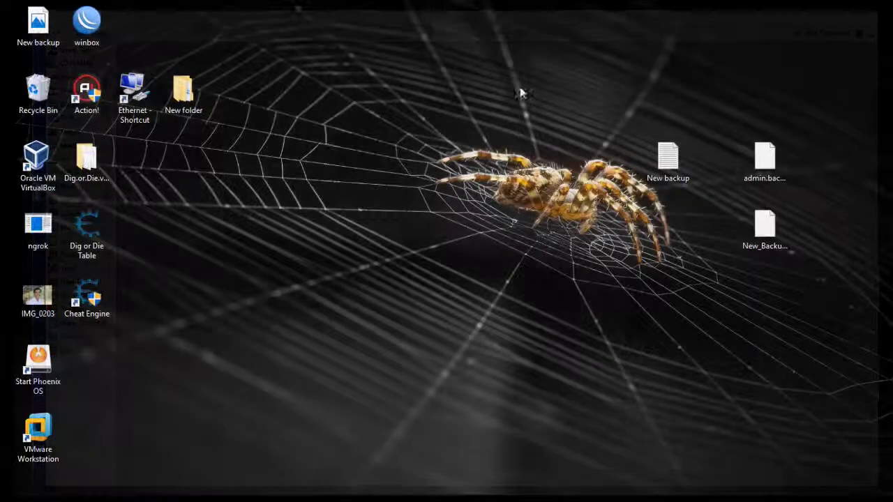
Open the PC's Ethernet IPv4 properties and assign the static IP address 192.168.33.39 with subnet mask 255.255.255.0.
double_click(133, 94)
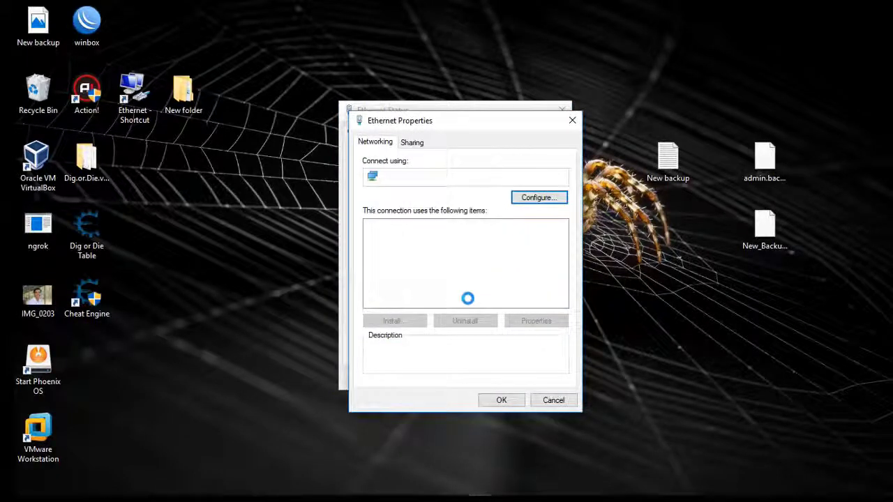
double_click(483, 280)
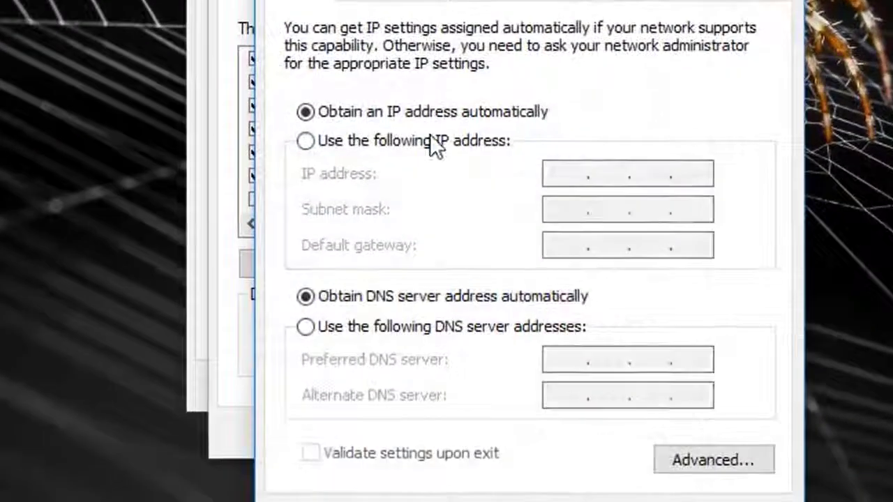
left_click(444, 198)
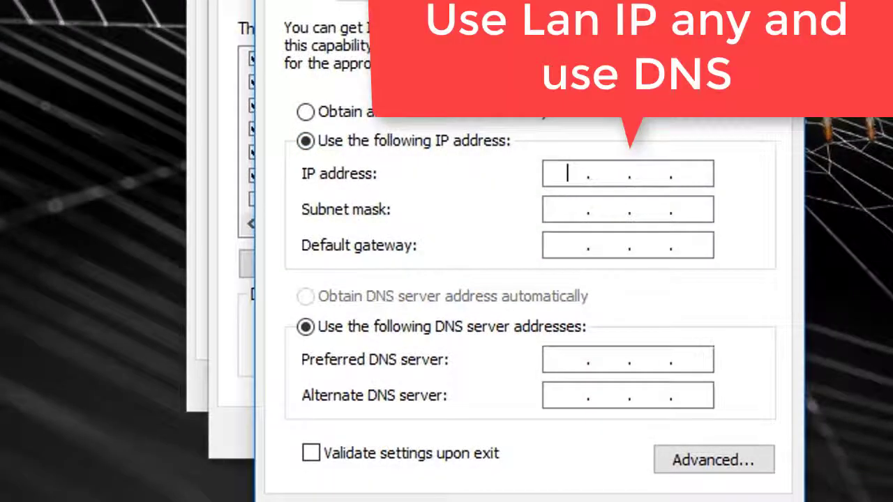
type("192.1")
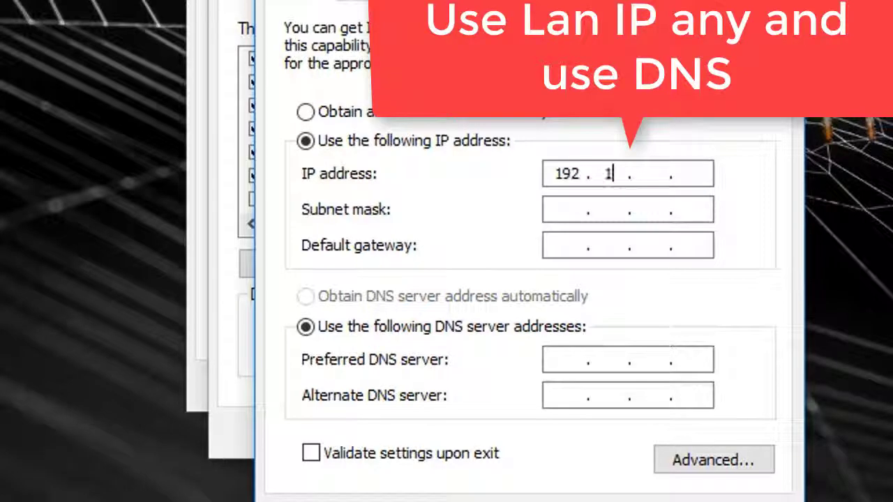
type("68.")
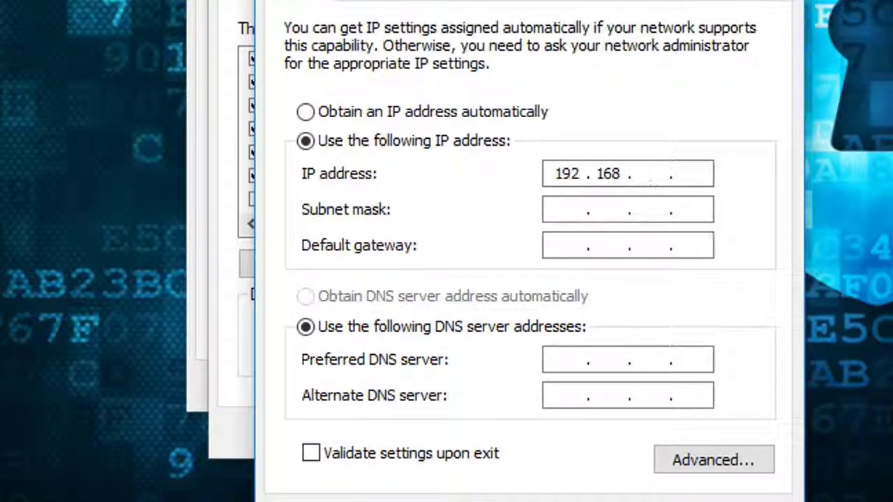
type("33.39")
key("Tab")
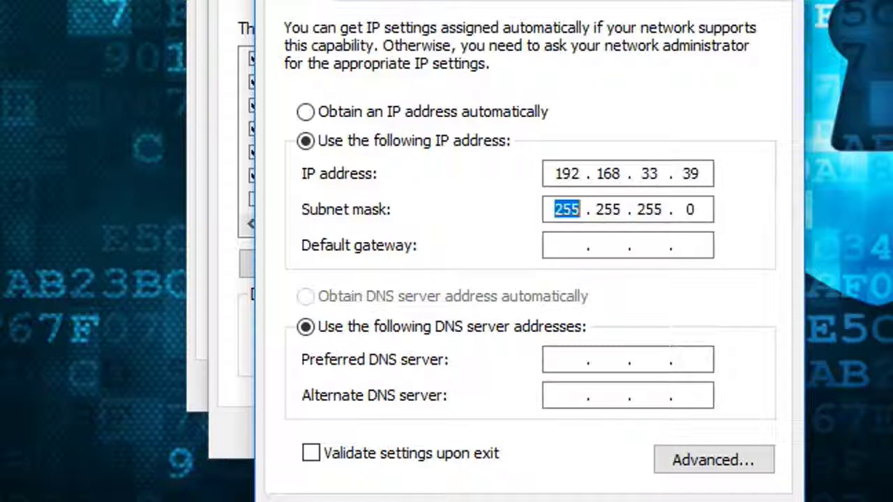
Set the Ethernet adapter's default gateway to 192.168.33.1.
key("Tab")
type("192 . 16")
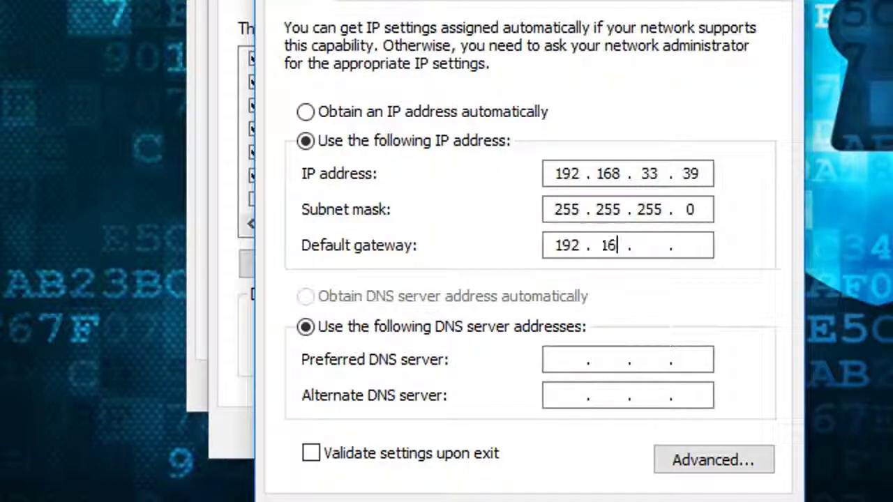
type("8 . 33")
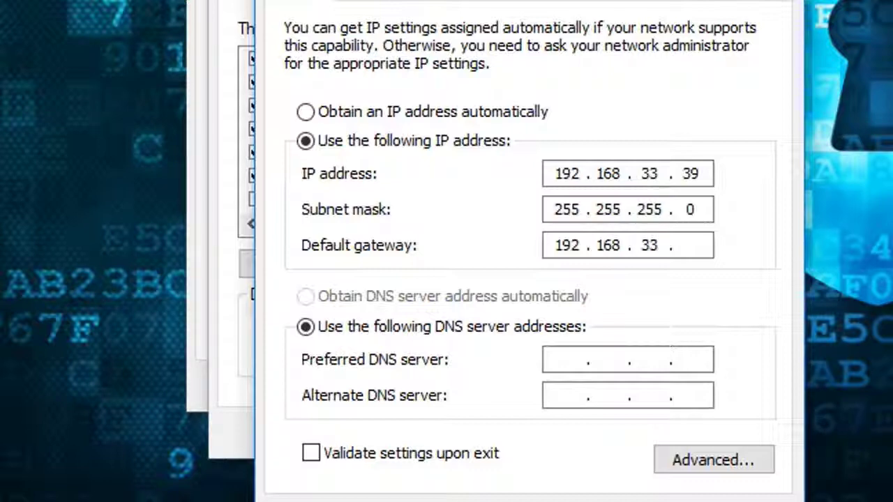
key("Tab")
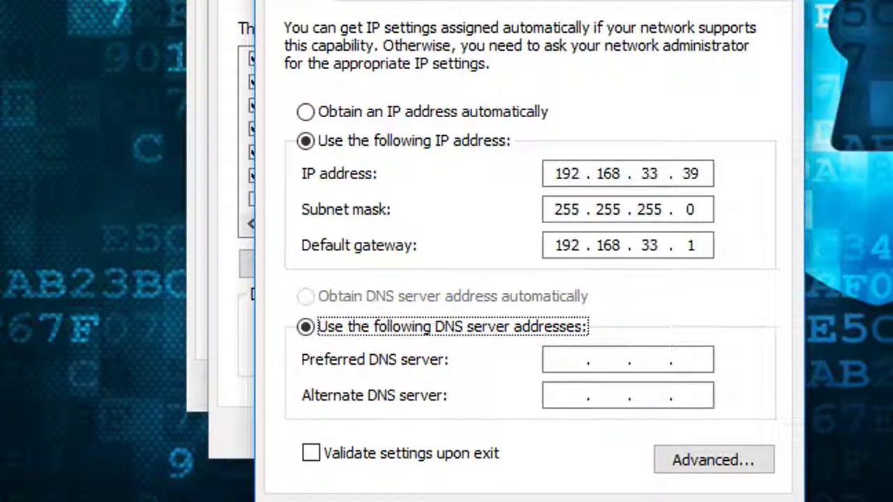
Set the preferred DNS server to 202.74.244.5 and the alternate to 8.8.8.8, and apply the Ethernet properties.
key("Tab")
type("202.")
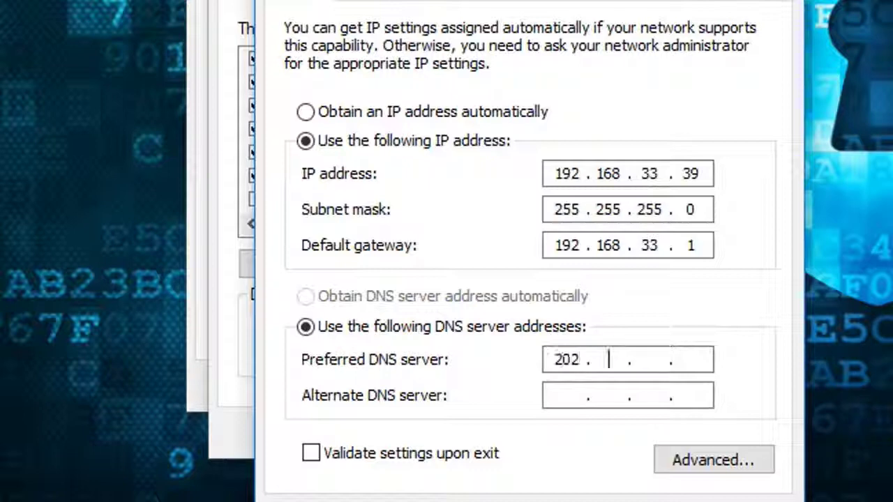
type("74.")
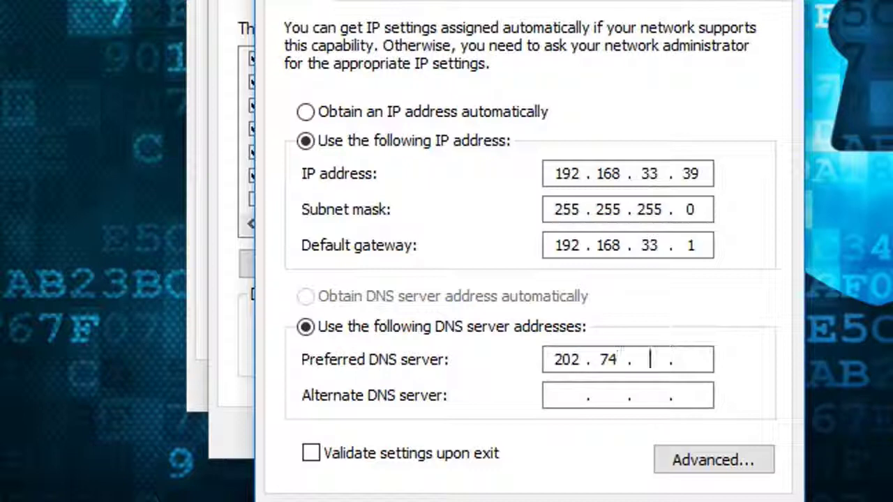
type("244")
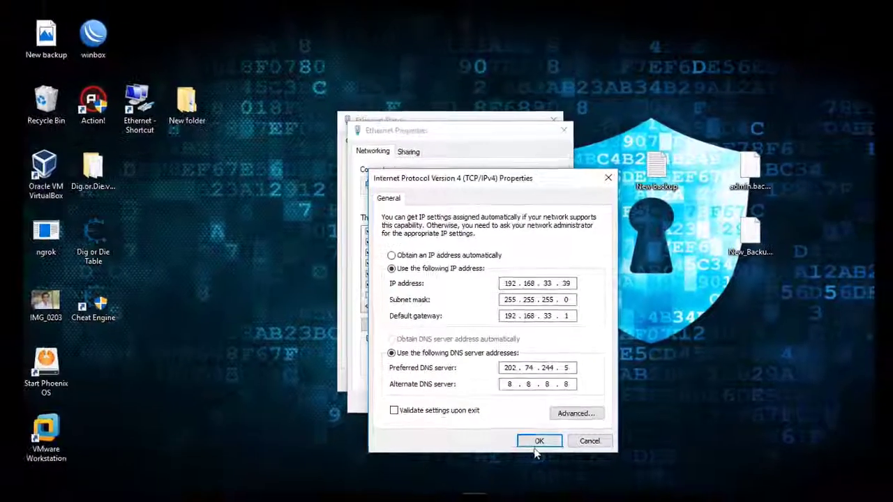
left_click(620, 499)
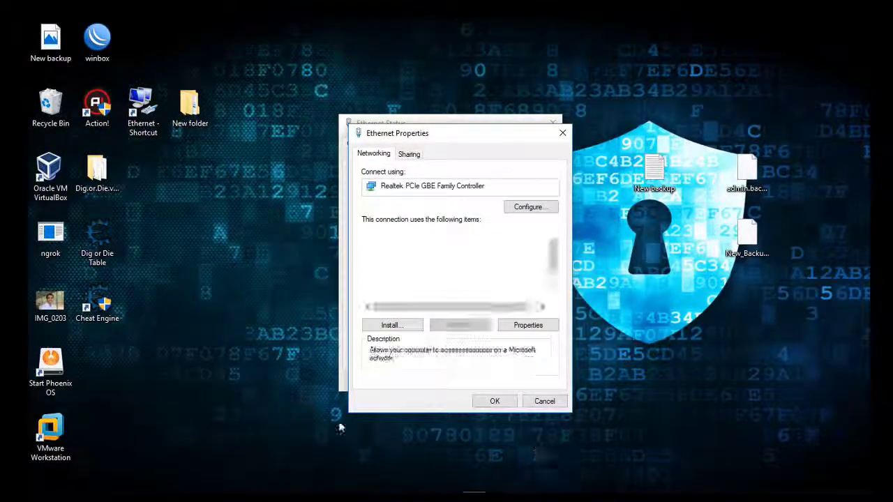
left_click(492, 401)
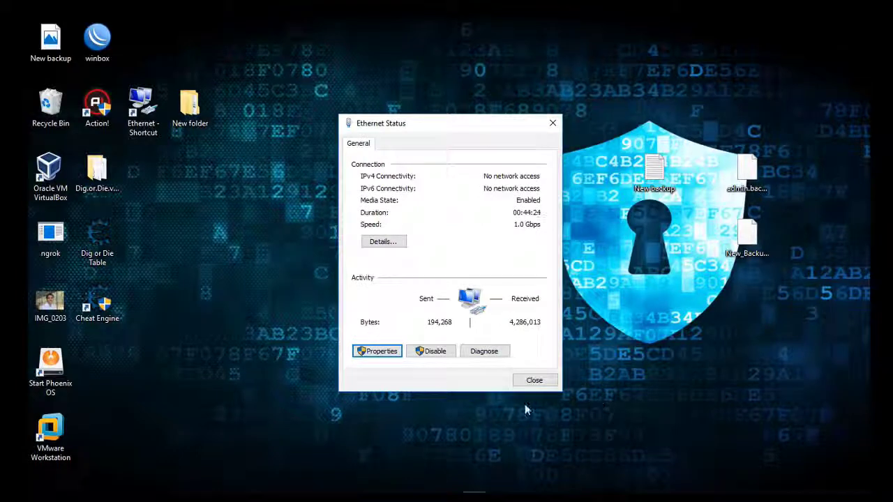
Open the Windows Command Prompt and run a continuous ping with "ping -t google.com".
key("super+r")
type("cm")
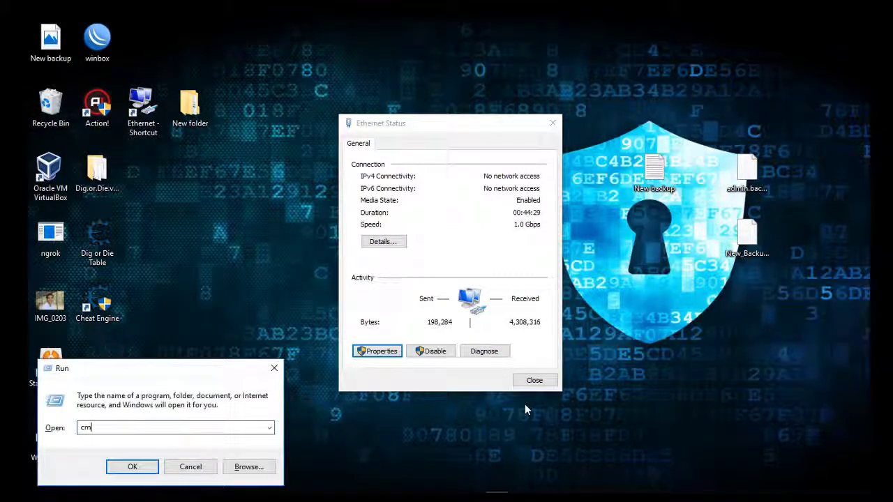
type("d")
key("Return")
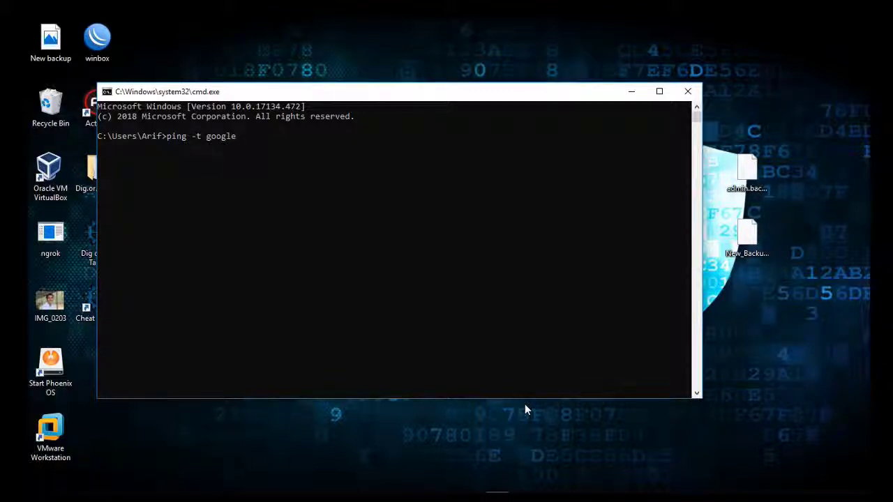
key("Return")
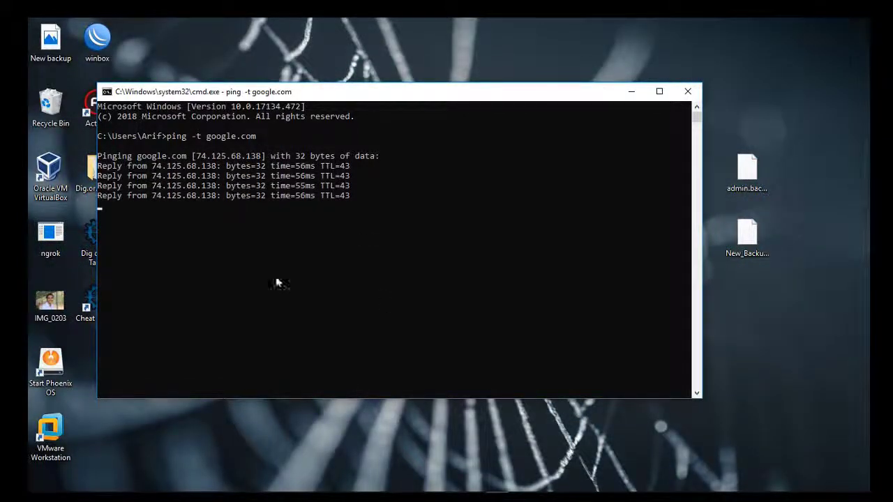
Open a maximized Chrome window and load bdjar.com to test web browsing.
left_click(223, 485)
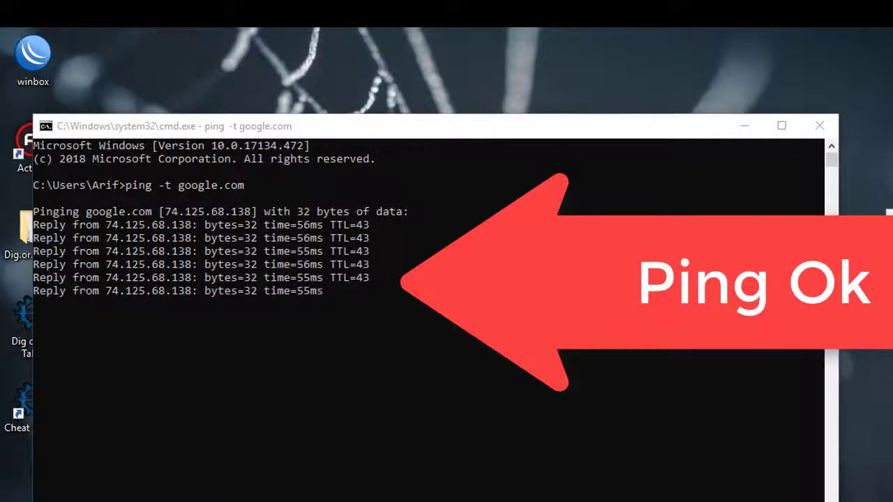
right_click(199, 501)
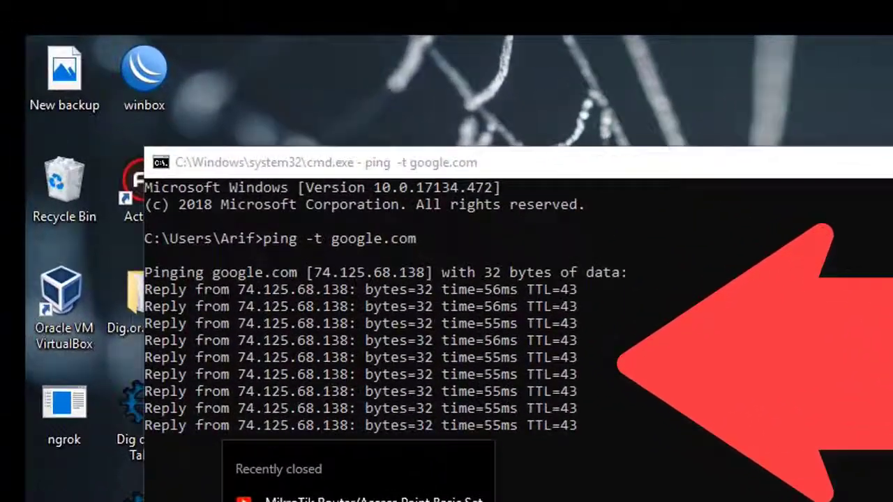
left_click(155, 497)
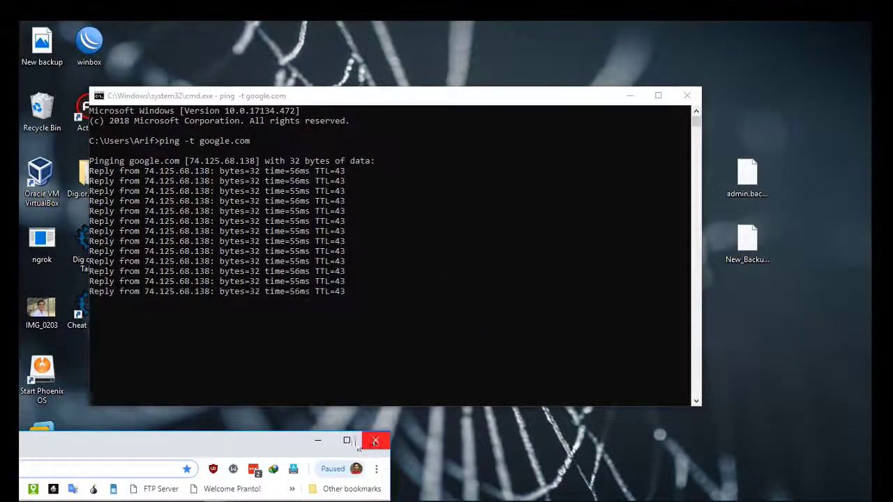
left_click(347, 440)
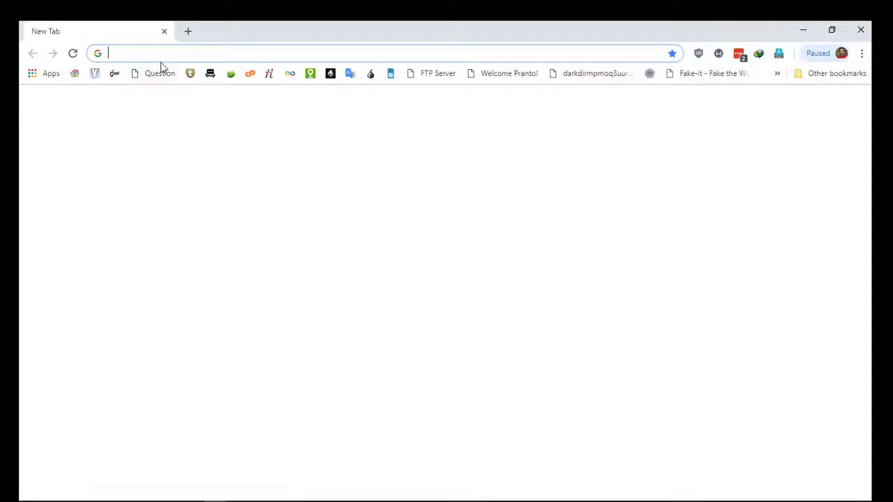
type("bdja")
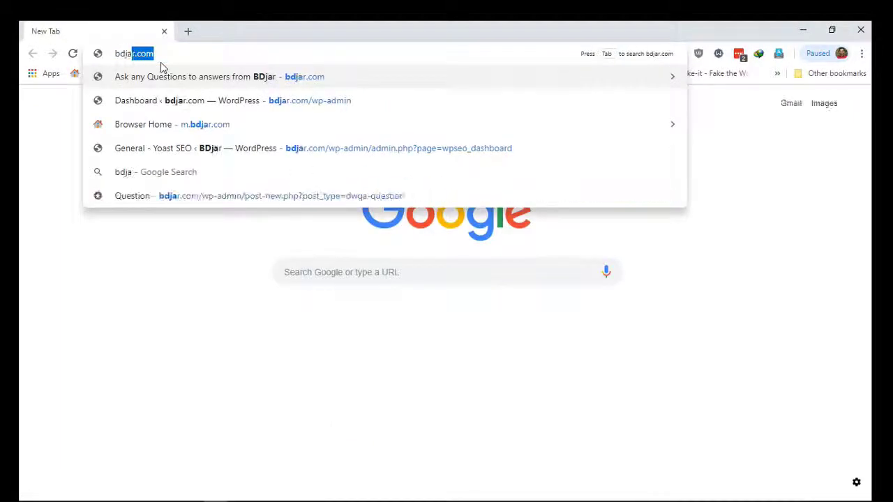
type("r")
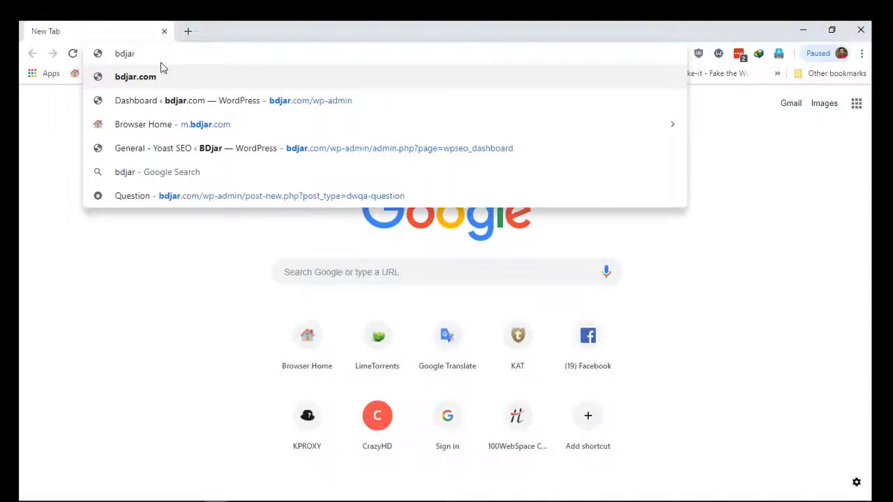
left_click(158, 75)
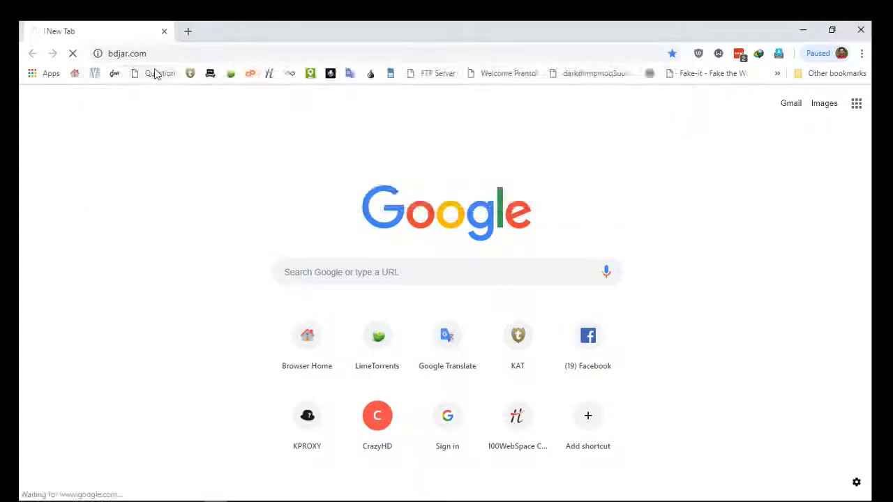